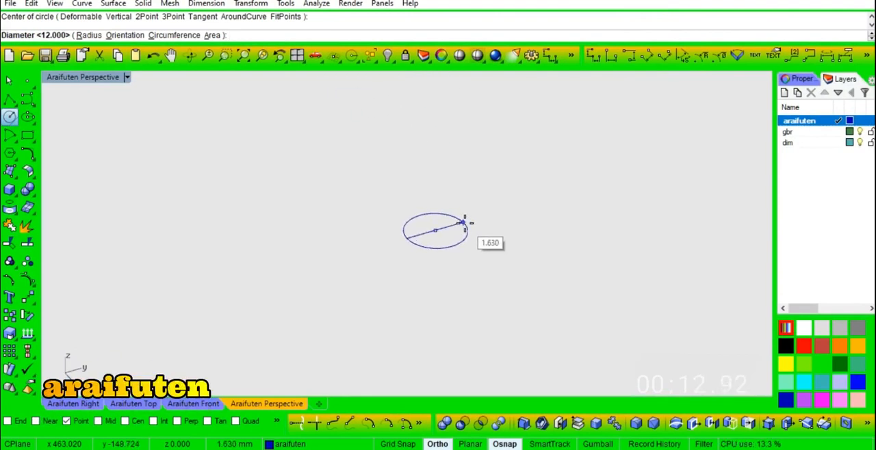
- Draw a circle 6 mm in diameter and a vertical line rising from its centre point
left_click(463, 224)
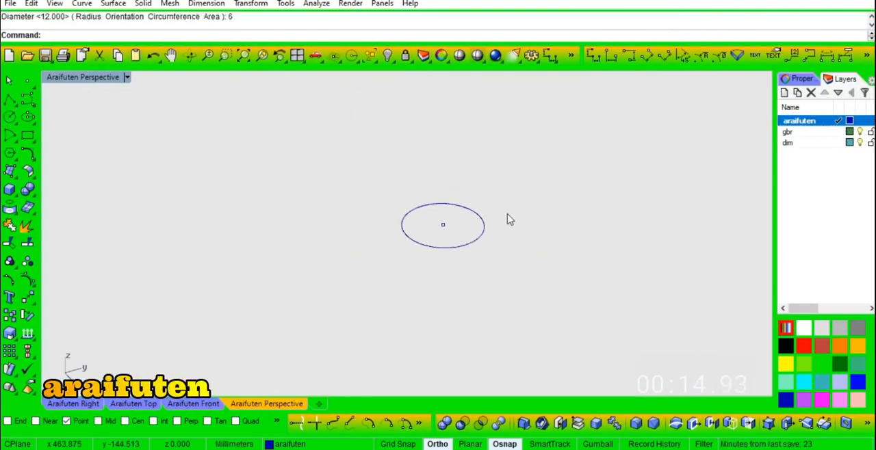
type("l")
key("Return")
type("v")
key("Return")
left_click(445, 223)
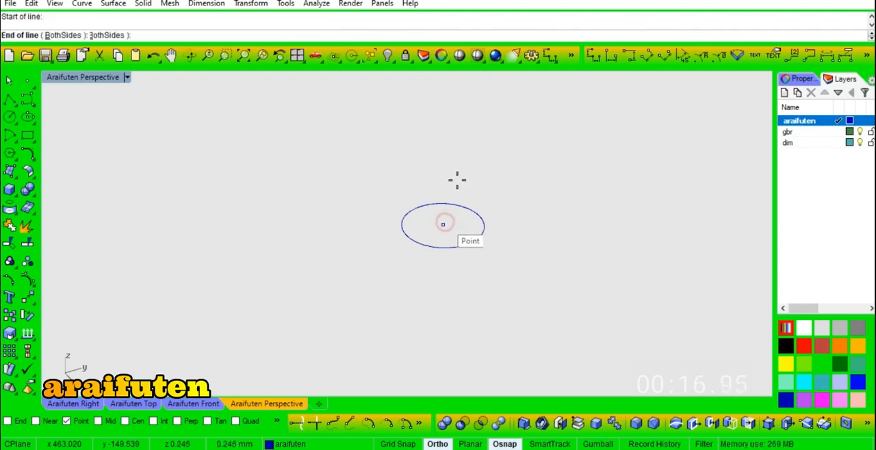
right_click_drag(475, 237, 488, 214)
scroll(473, 183, "up", 7)
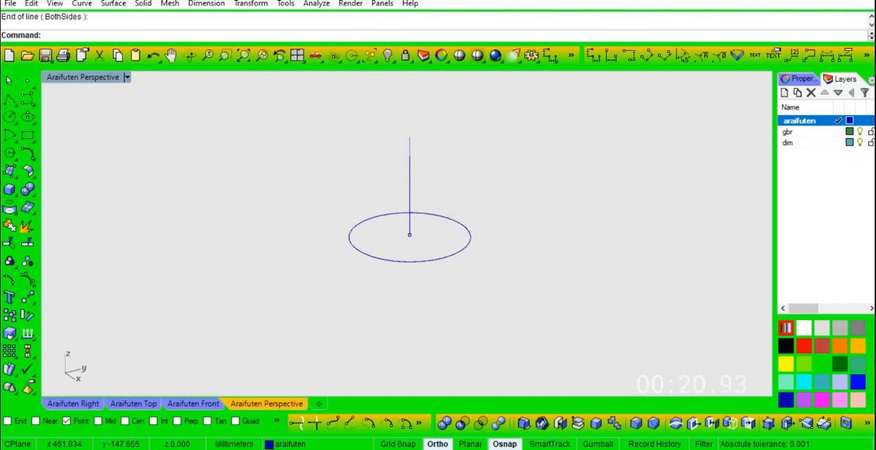
- Start a helix with the vertical centre line as its axis and set it to 5 turns
type("He")
key("Return")
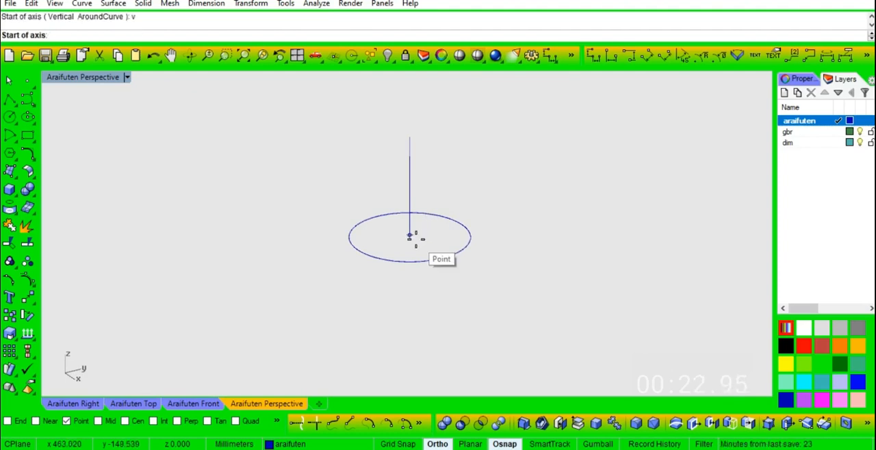
left_click(415, 239)
left_click(416, 140)
type("t")
key("Return")
type("5")
key("Return")
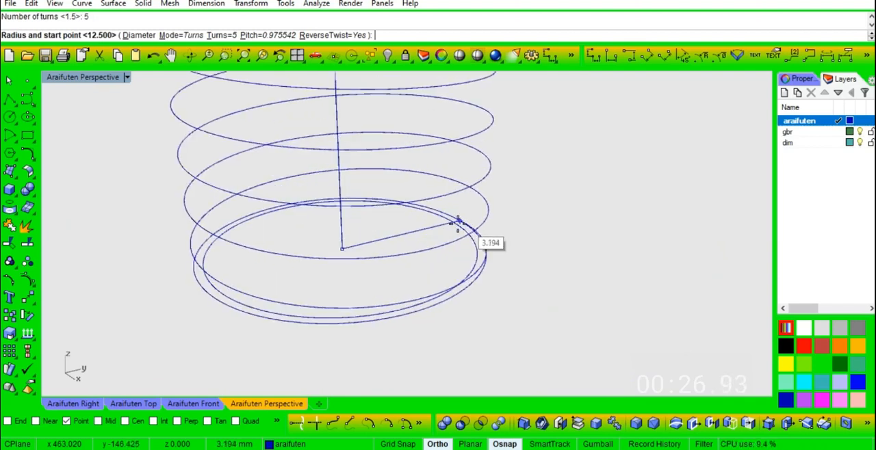
- Enable the End, Mid and Quad object snaps and place the helix's radius and start point on the circle's quadrant
left_click(7, 421)
left_click(98, 421)
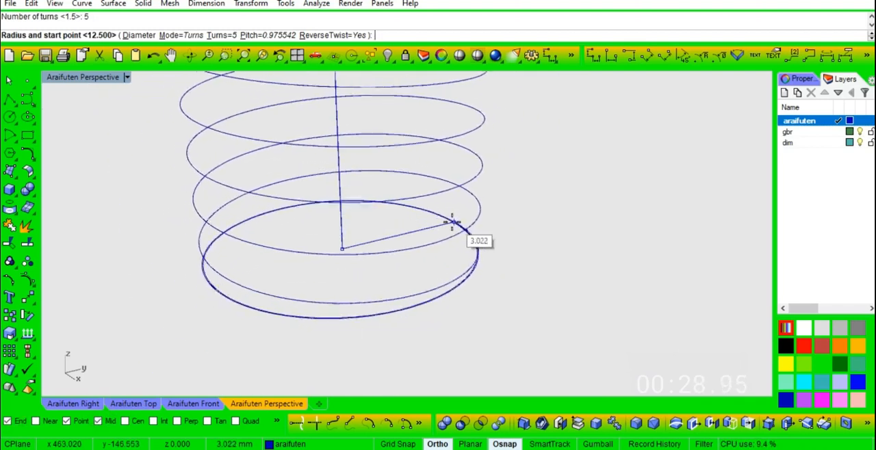
scroll(360, 315, "up", 1)
left_click(236, 422)
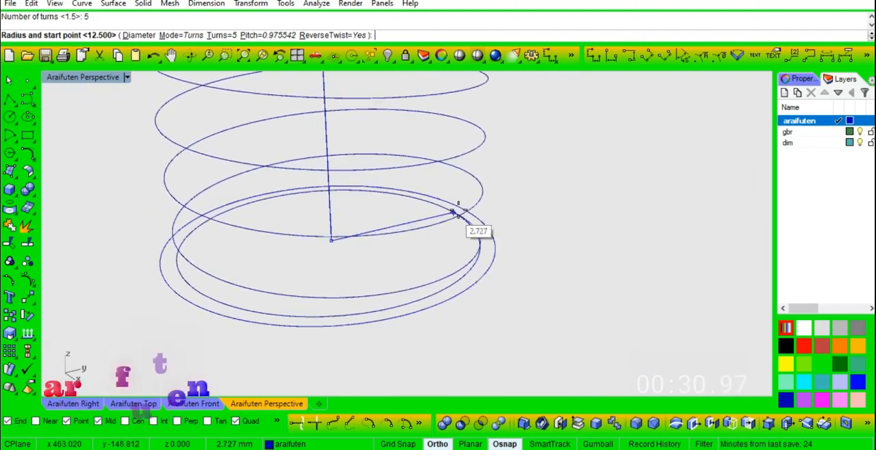
left_click(457, 206)
scroll(479, 255, "down", 3)
right_click_drag(479, 256, 463, 277)
scroll(452, 187, "up", 2)
right_click_drag(438, 206, 408, 247)
- In the Top view, draw a 1 mm horizontal line beside the circle
left_click(144, 406)
scroll(405, 246, "up", 10)
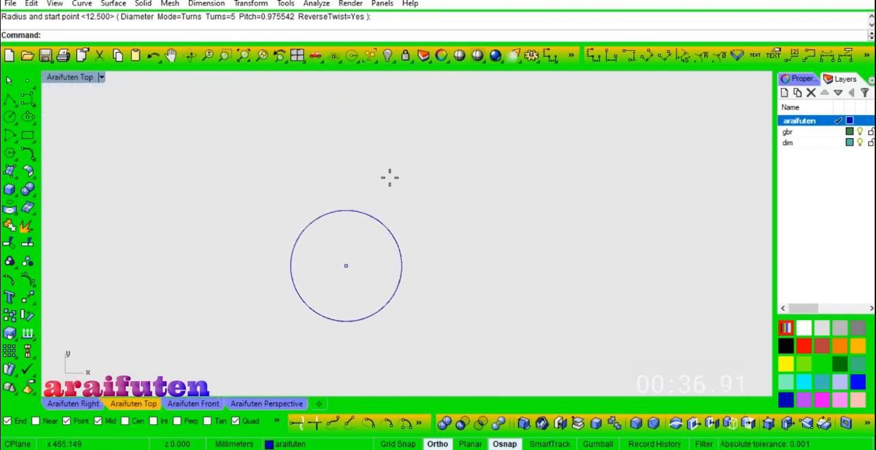
type("line")
key("Return")
left_click(419, 194)
type("1")
key("Return")
left_click(447, 192)
- Draw a 1 mm line perpendicular to the horizontal line, upward from its midpoint
scroll(435, 183, "up", 10)
key("Return")
left_click(415, 214)
type("1")
key("Return")
left_click(414, 172)
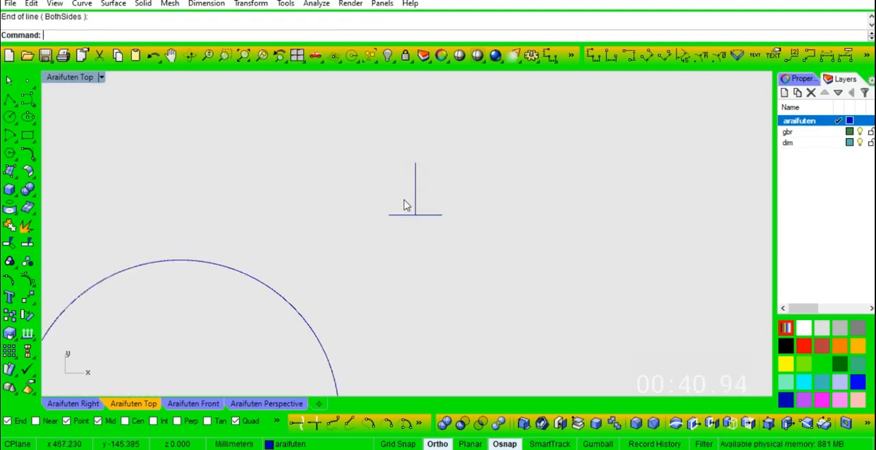
- Draw a polyline from one base end over the upright line's tip to the other end and join it with the base into a closed triangle
type("pl")
key("Return")
left_click(389, 215)
left_click(414, 163)
left_click(441, 216)
key("Return")
left_click_drag(457, 204, 430, 237)
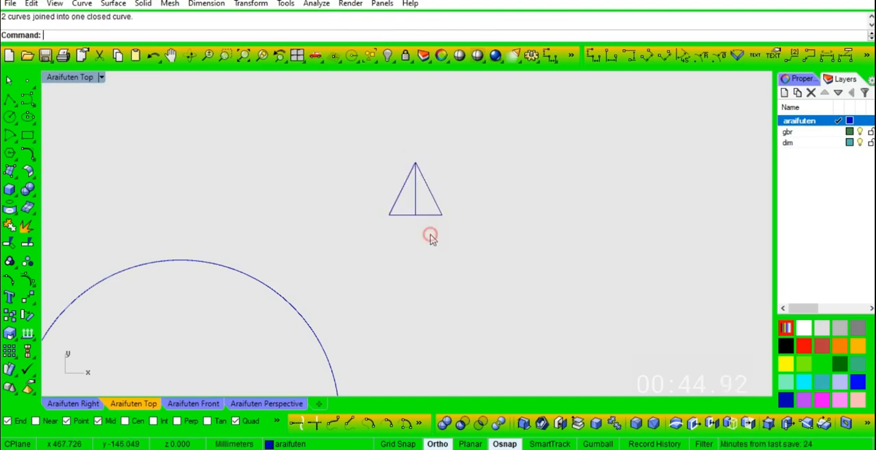
- Select the vertical axis line of the helix in the Perspective view
left_click(260, 403)
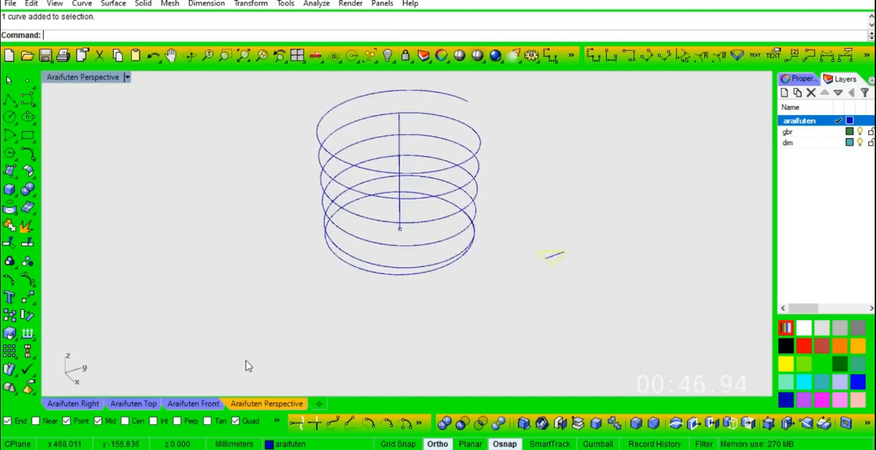
right_click_drag(585, 282, 575, 251)
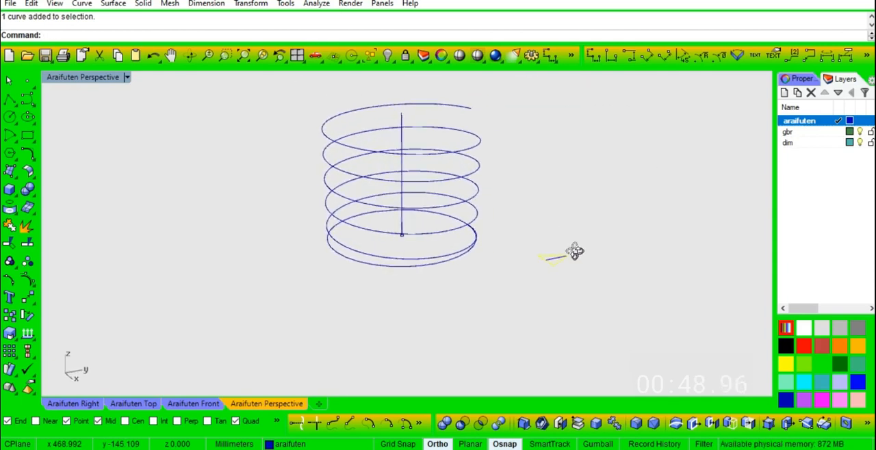
key("Escape")
scroll(401, 121, "up", 5)
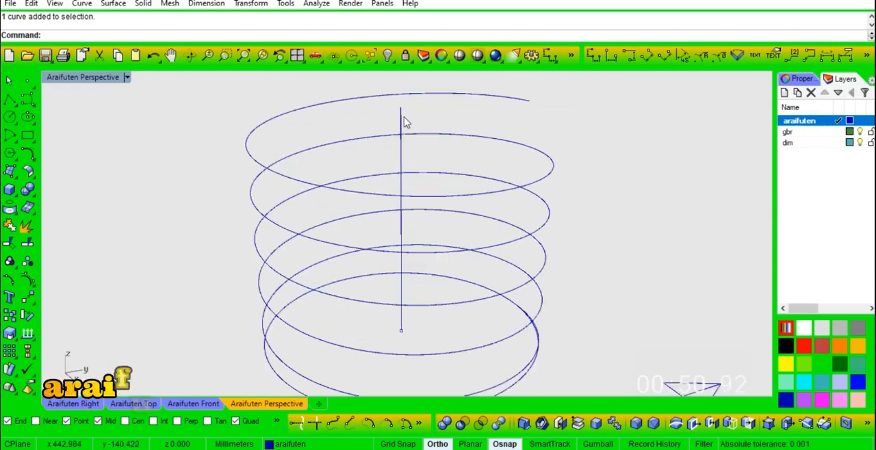
left_click(404, 122)
type("co")
key("Return")
scroll(407, 127, "down", 4)
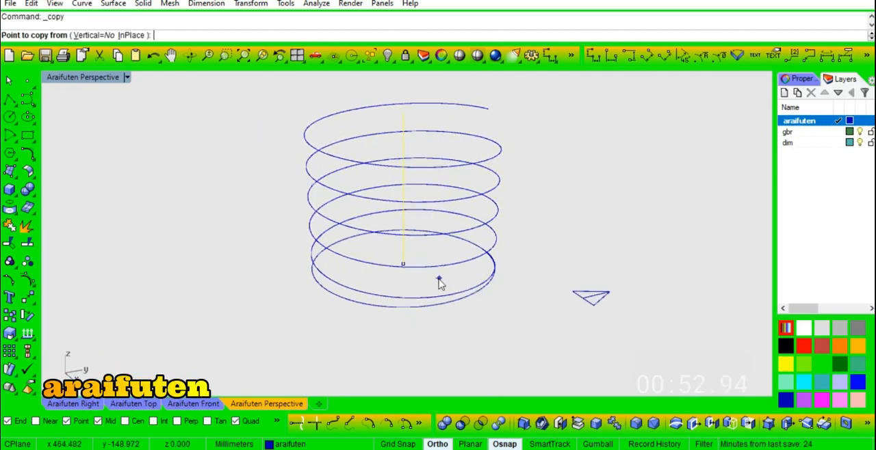
key("Escape")
type("o")
key("Return")
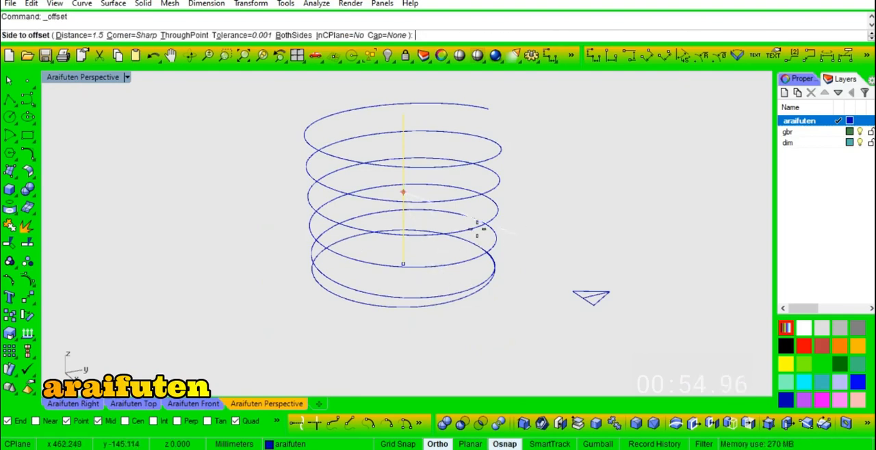
key("Escape")
- In the Top view, copy the vertical axis line 3 mm in both Y directions onto two opposite quadrants of the circle
type("co")
key("Return")
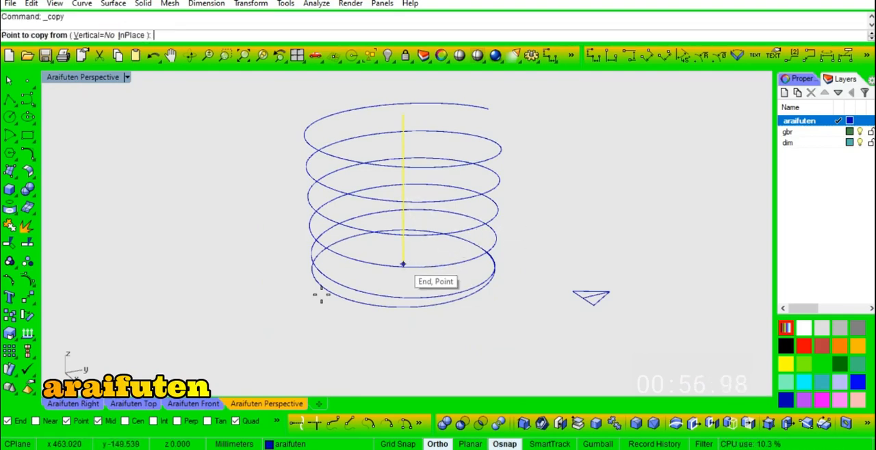
left_click(136, 405)
scroll(435, 298, "down", 2)
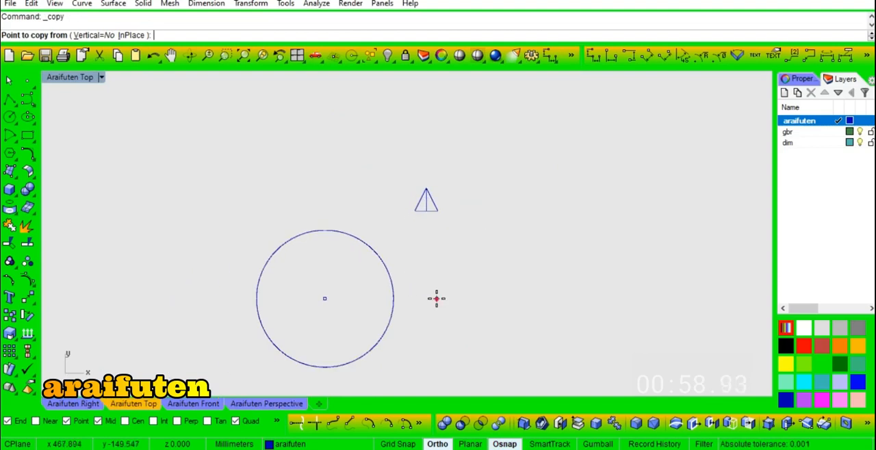
left_click(436, 299)
left_click(441, 252)
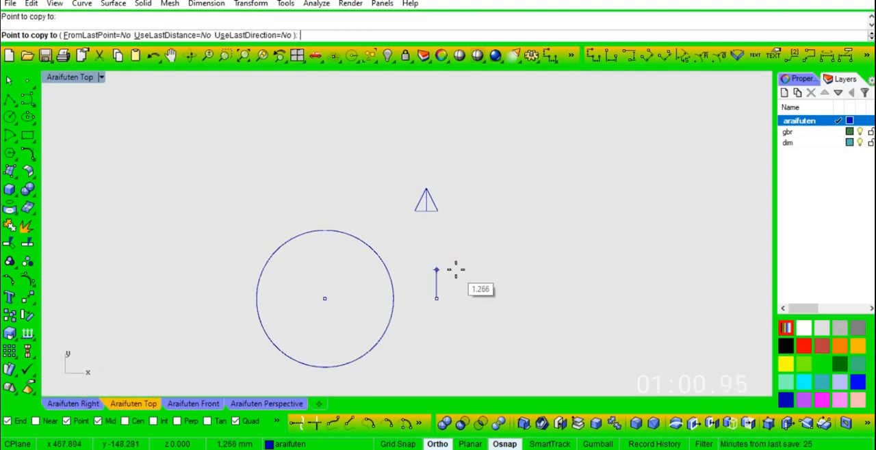
type("3")
key("Return")
right_click(429, 343)
- In the Perspective view, copy the triangle from its base midpoint to the foot of the copied vertical line opposite the helix start
left_click(253, 404)
right_click_drag(446, 288, 427, 266)
left_click(500, 126)
right_click_drag(266, 160, 292, 177)
scroll(581, 283, "up", 3)
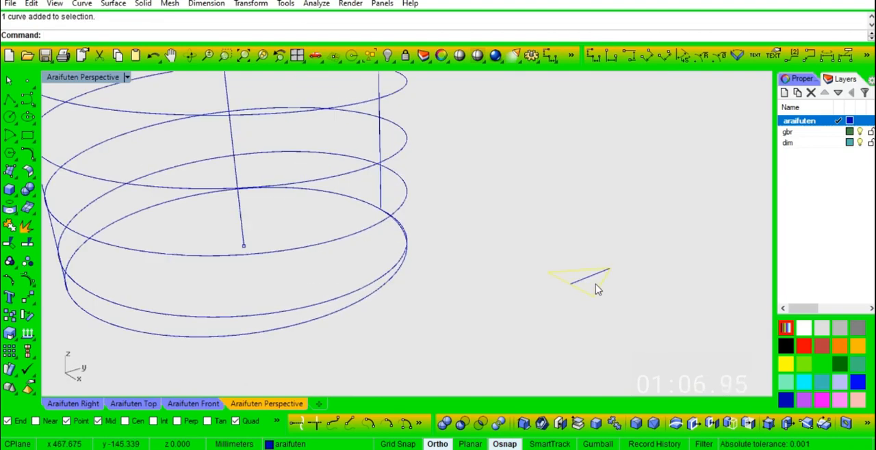
right_click(596, 288)
left_click(572, 282)
scroll(548, 281, "down", 2)
scroll(254, 291, "up", 2)
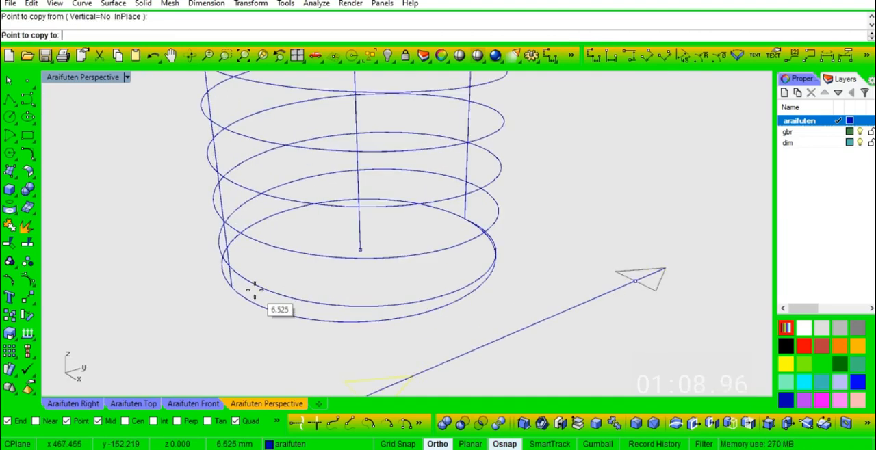
left_click(231, 286)
right_click(236, 286)
- Try to rotate the copied triangle 90 degrees in 3D about the axis from its base midpoint through its apex
scroll(251, 284, "up", 4)
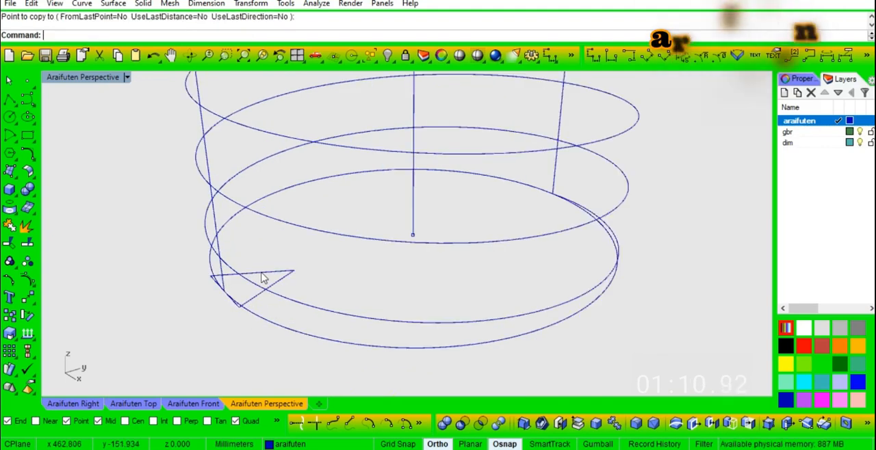
left_click(262, 273)
key("F3")
left_click(231, 286)
left_click(309, 266)
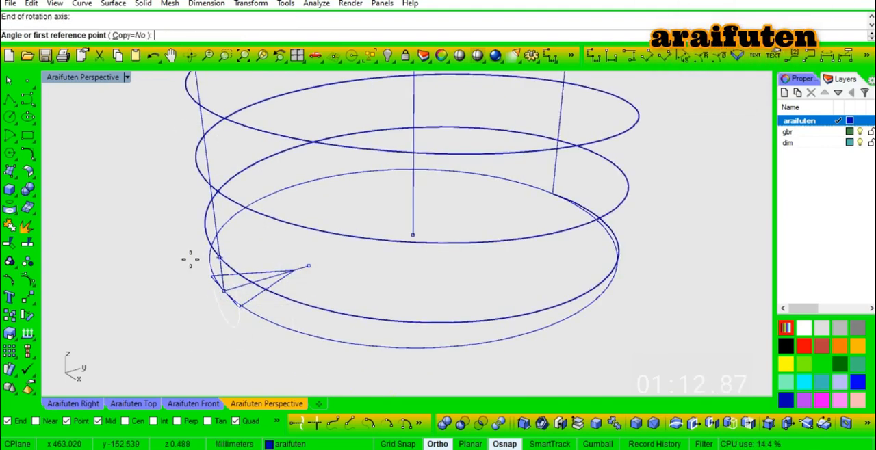
left_click(203, 268)
right_click_drag(262, 208, 288, 179)
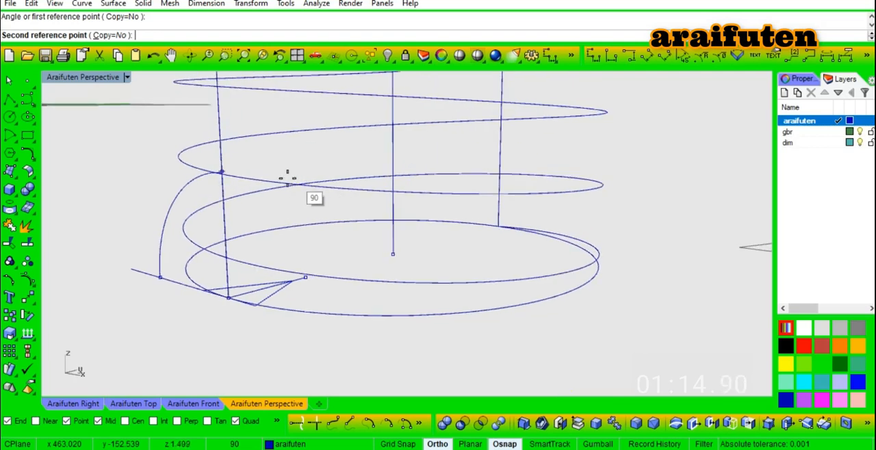
left_click(292, 167)
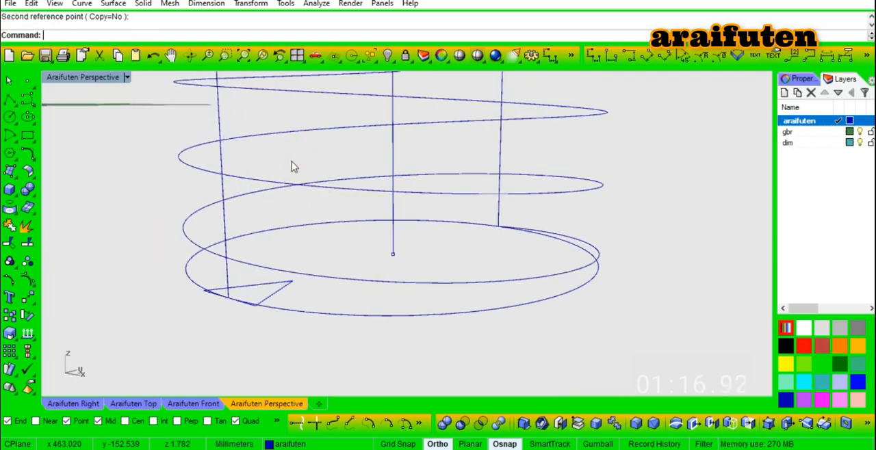
- Undo the 3D rotation while keeping the triangle copy on the circle
key("ctrl+z")
key("ctrl+z")
key("ctrl+y")
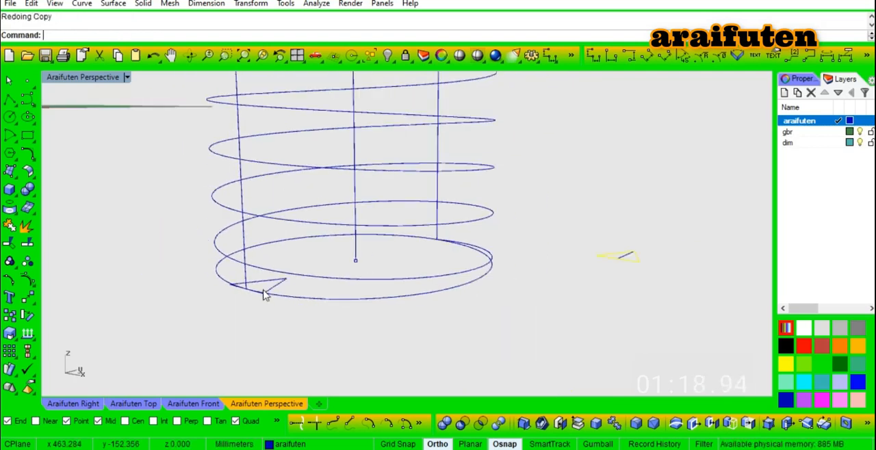
- Rotate the copied triangle 90 degrees in 3D about the axis from its base midpoint through its apex so it stands upright
left_click(270, 284)
right_click(248, 284)
left_click(236, 292)
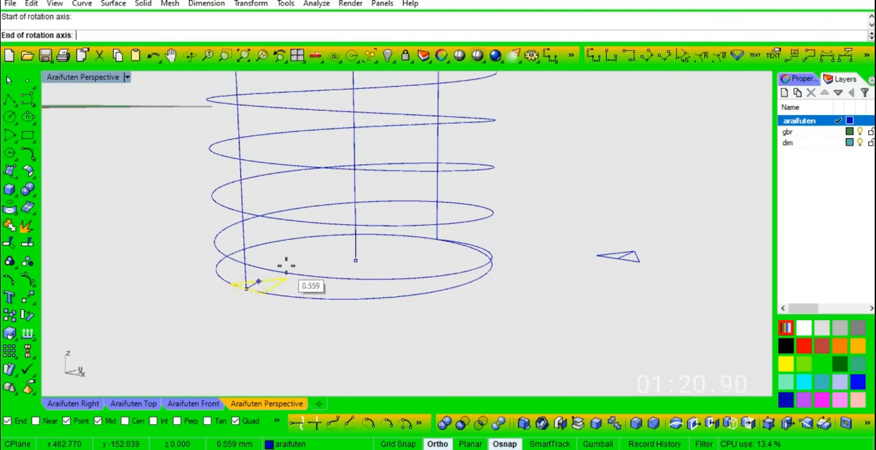
scroll(294, 265, "up", 2)
right_click_drag(294, 265, 293, 277)
left_click(293, 275)
left_click(178, 240)
left_click(260, 248)
right_click_drag(260, 249, 288, 321)
scroll(288, 321, "down", 5)
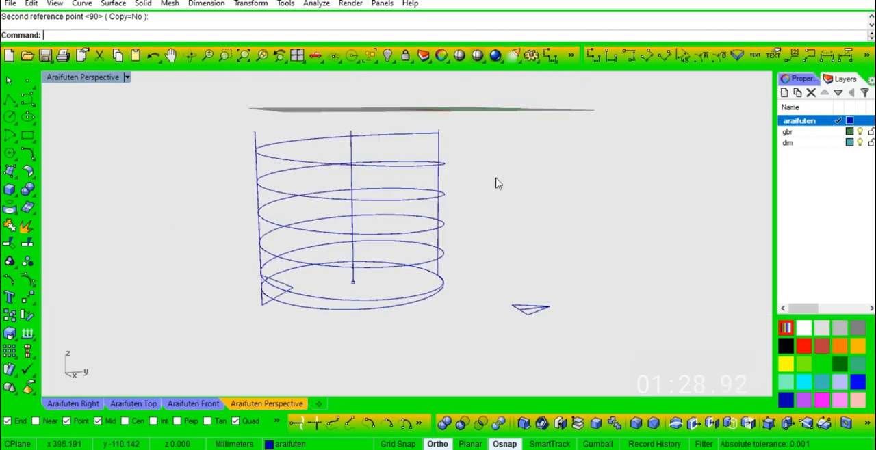
- Try to move the upright triangle from its base midpoint up to where the helix meets the vertical line, with the Int snap enabled
scroll(290, 288, "up", 5)
left_click(291, 286)
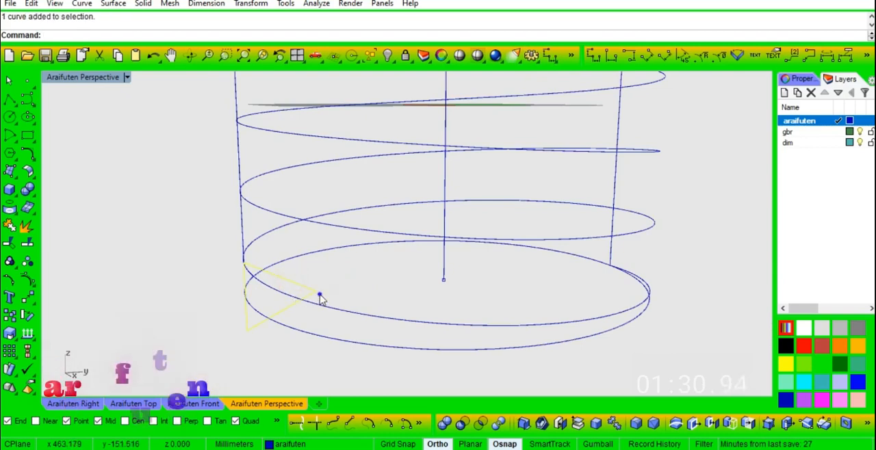
scroll(342, 296, "up", 3)
right_click_drag(369, 296, 358, 296)
type("NetworkSrf")
key("Return")
left_click(284, 322)
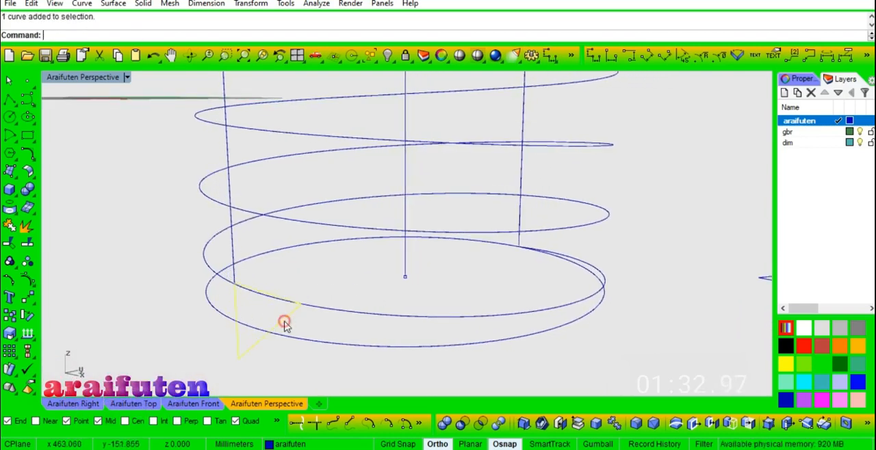
type("M")
key("Return")
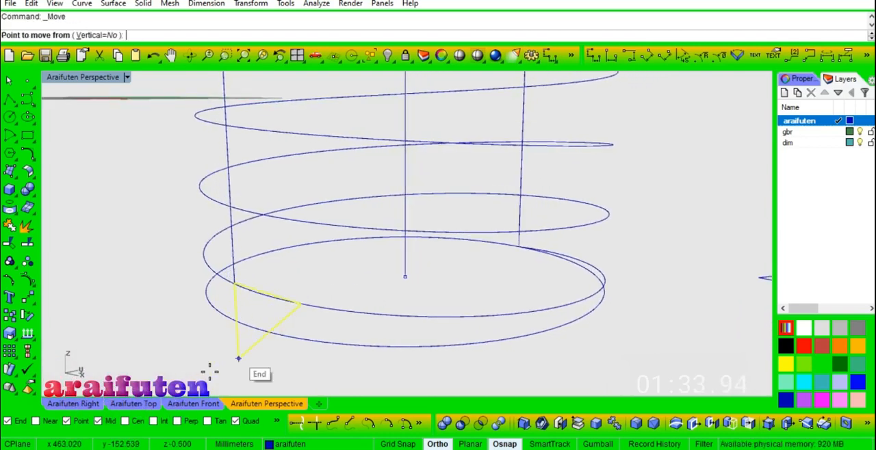
left_click(154, 421)
left_click(235, 313)
left_click(243, 270)
type("c")
key("Return")
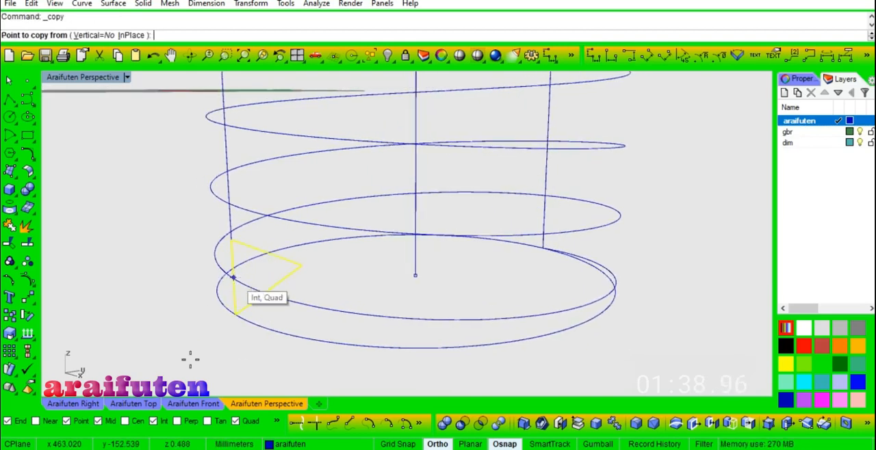
right_click(163, 422)
scroll(239, 283, "up", 2)
right_click_drag(253, 281, 275, 276)
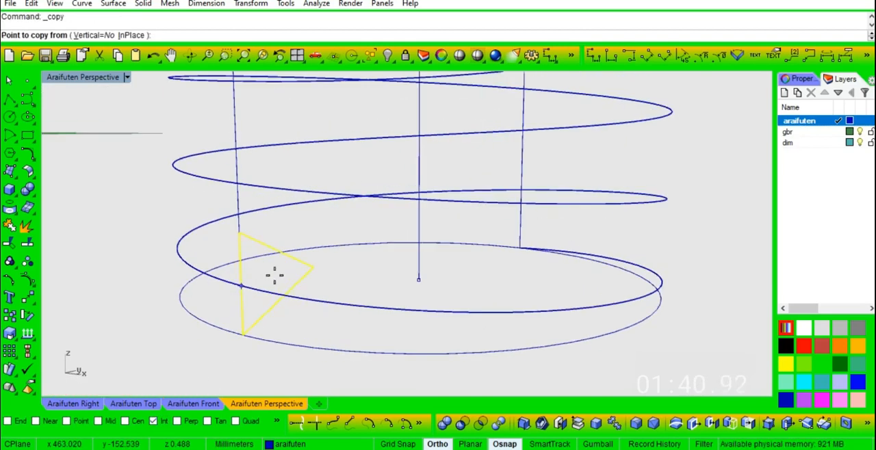
key("Escape")
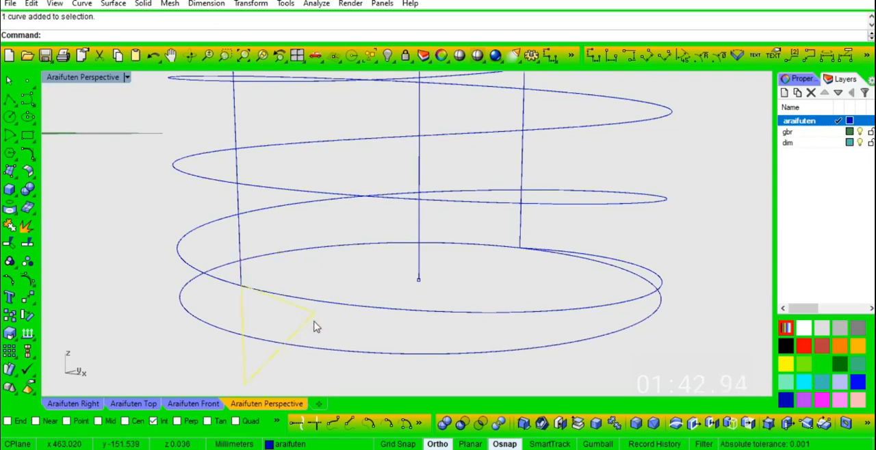
- Move the upright triangle from its base midpoint up to the intersection of the helix and the vertical line
scroll(236, 344, "up", 3)
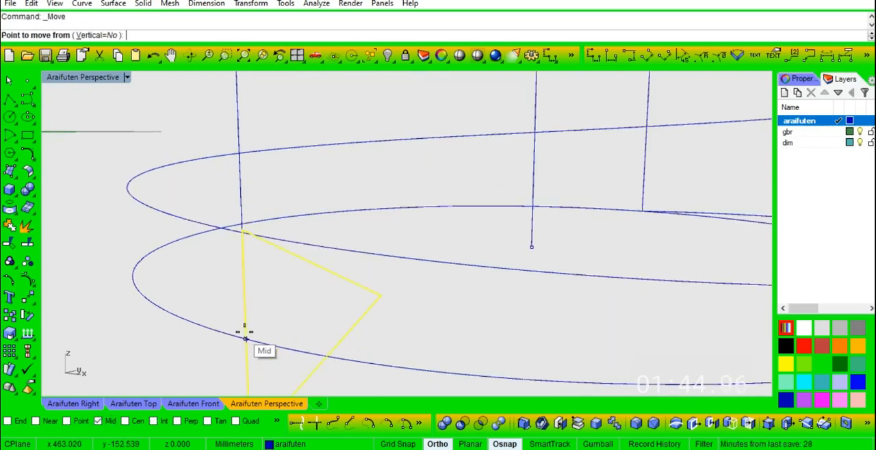
left_click(237, 336)
right_click(159, 422)
scroll(256, 238, "up", 4)
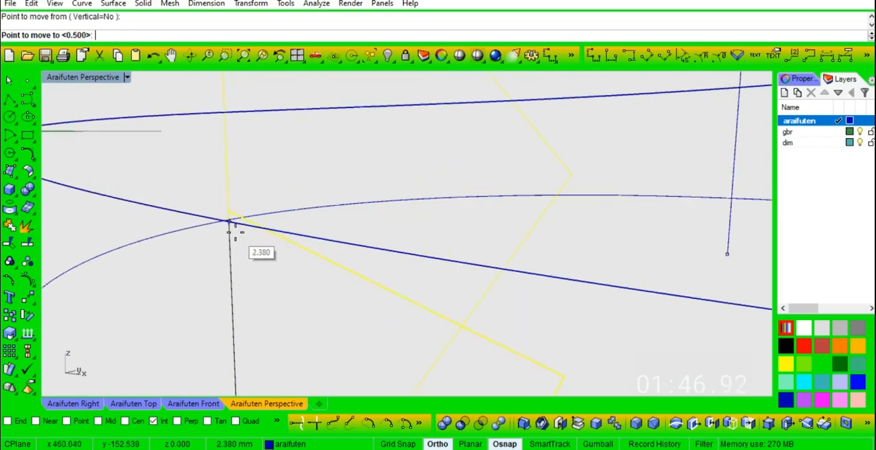
left_click(228, 222)
scroll(242, 269, "down", 2)
scroll(241, 269, "down", 4)
- Copy the triangle from its base midpoint to each higher crossing of the helix with the same vertical line
right_click_drag(260, 258, 249, 270)
scroll(249, 270, "down", 1)
key("ctrl+c")
left_click(240, 265)
scroll(237, 195, "down", 2)
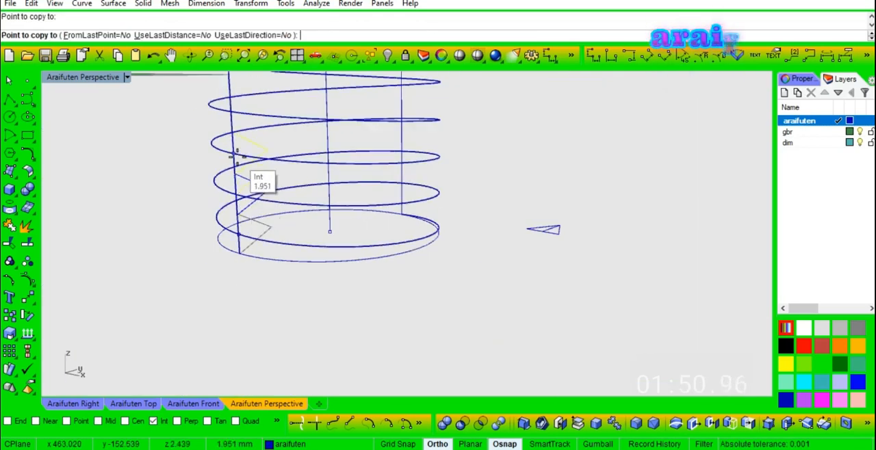
left_click(233, 113)
scroll(234, 137, "down", 4)
scroll(231, 95, "up", 5)
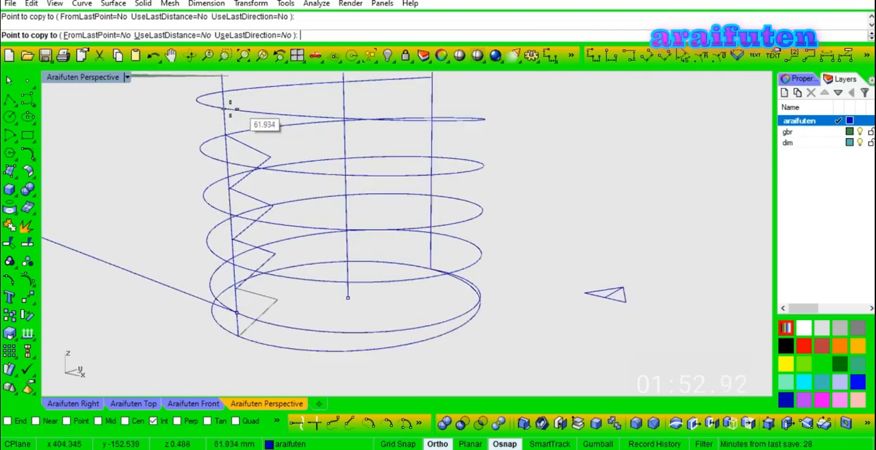
left_click(226, 110)
scroll(227, 182, "down", 5)
right_click(274, 230)
- Mirror the lowest triangle to the opposite side of the helix through the center point, keeping the original
right_click_drag(276, 234, 407, 309)
scroll(286, 192, "up", 2)
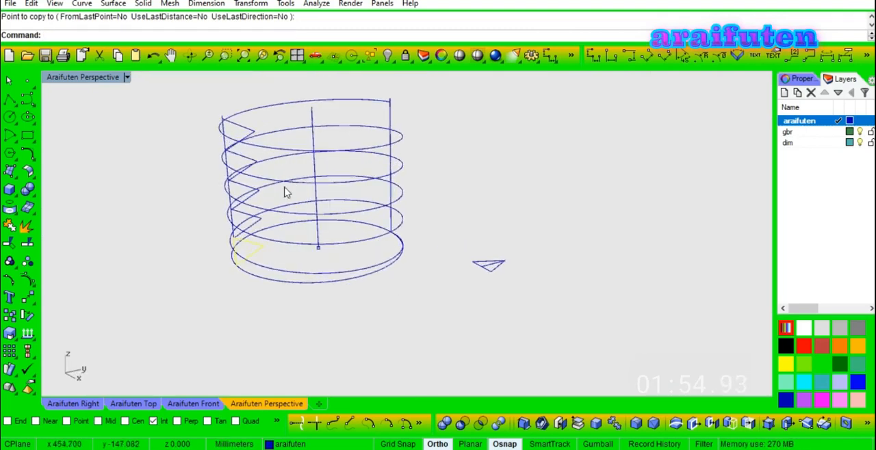
left_click(251, 135)
scroll(253, 259, "up", 2)
left_click(260, 251)
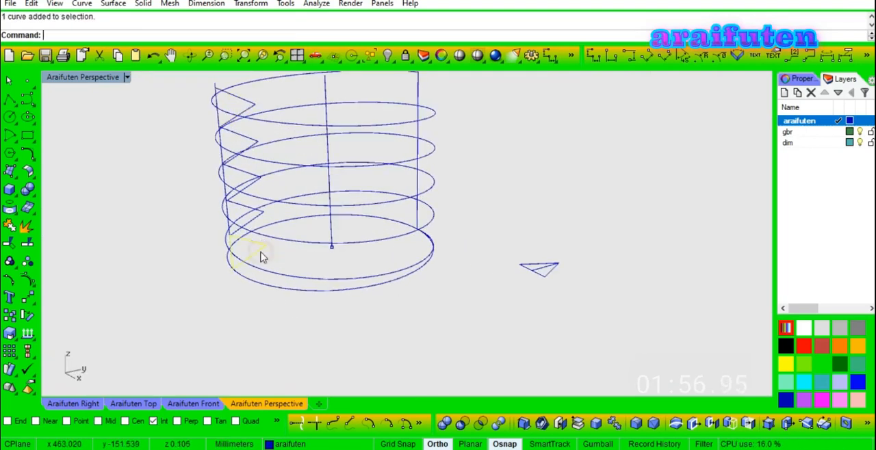
type("mi")
key("space")
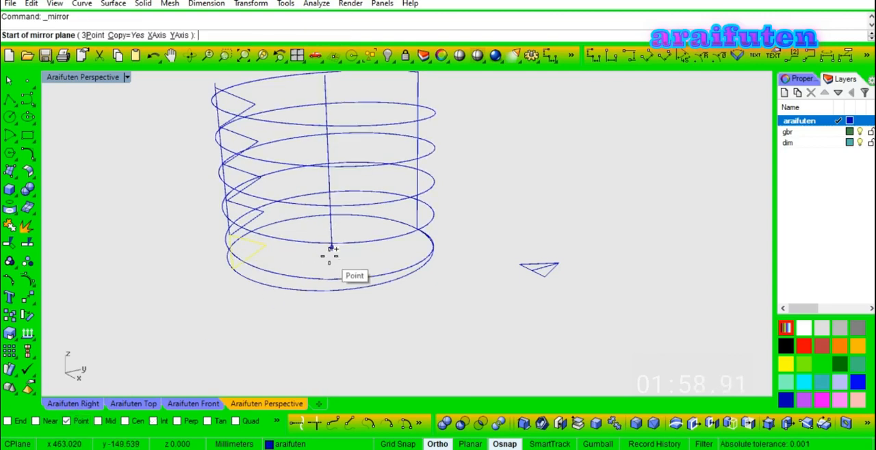
left_click(330, 256)
left_click(411, 319)
- Move the mirrored triangle from its base midpoint to where the helix crosses the opposite vertical line
right_click_drag(540, 283, 547, 259)
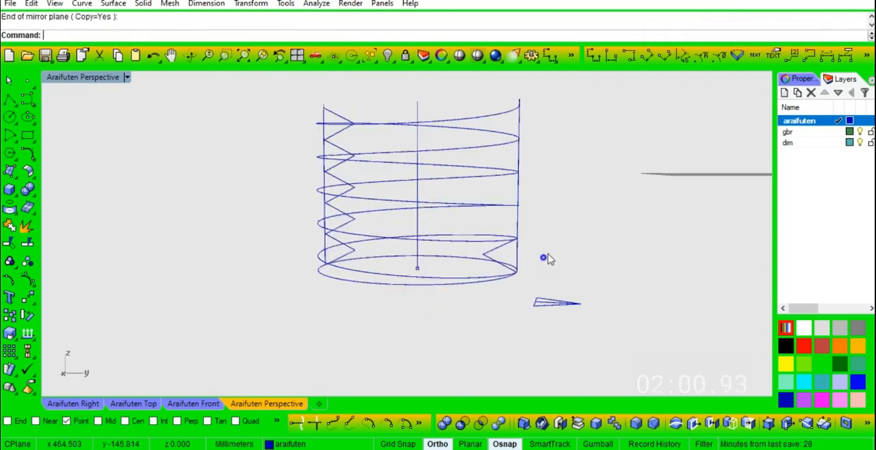
scroll(550, 259, "up", 3)
left_click(468, 281)
type("m")
key("space")
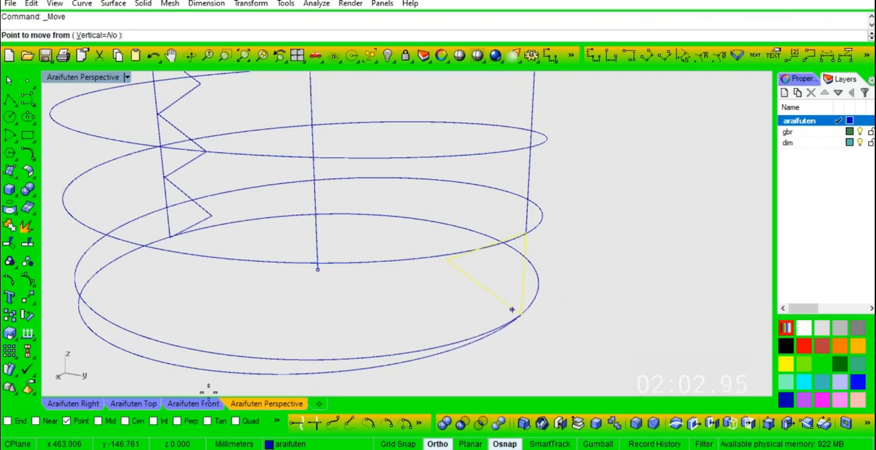
left_click(534, 278)
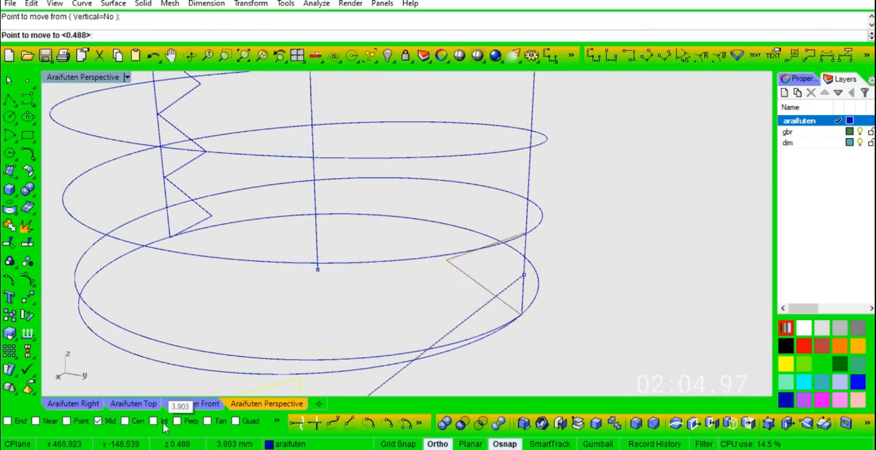
scroll(519, 236, "up", 3)
scroll(519, 237, "down", 4)
left_click(500, 262)
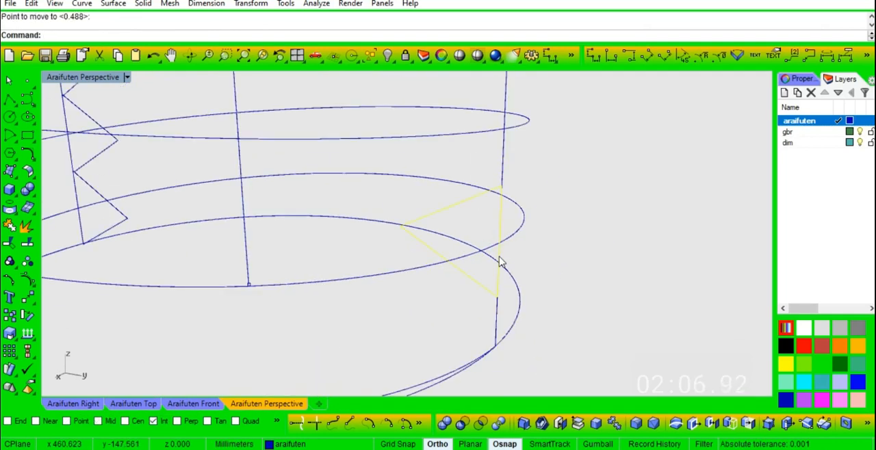
- Copy the mirrored triangle from its base midpoint to each higher helix crossing on its vertical line
type("co")
key("space")
left_click(500, 246)
left_click(507, 132)
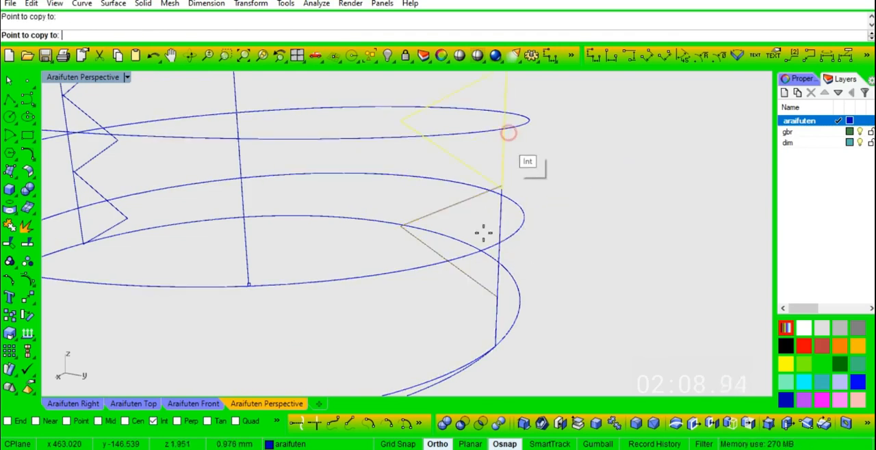
scroll(477, 252, "down", 4)
left_click(491, 145)
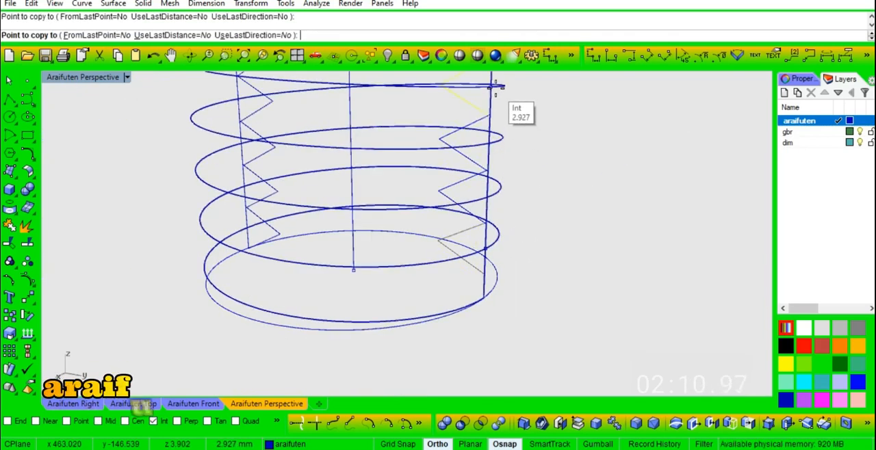
left_click(494, 87)
scroll(477, 221, "down", 2)
scroll(477, 222, "down", 2)
scroll(487, 157, "up", 3)
key("space")
- Place point objects on the upper and lower ends of the helix using the End snap
right_click_drag(495, 178, 533, 195)
left_click(28, 81)
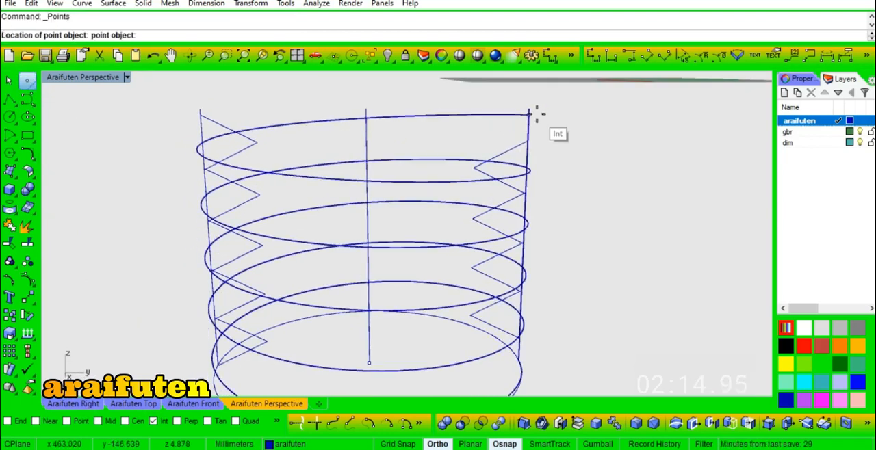
right_click(8, 422)
right_click_drag(489, 103, 557, 143)
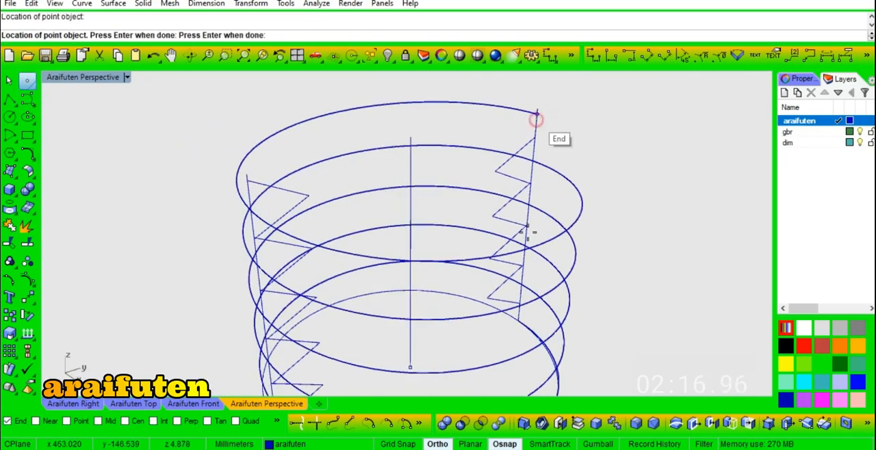
left_click(537, 118)
scroll(516, 327, "up", 3)
left_click(516, 327)
key("space")
- Sweep along the helix rail through both end points and all the triangles as cross sections, flipping the lowest triangle's seam
scroll(446, 249, "down", 4)
right_click_drag(547, 342, 463, 100)
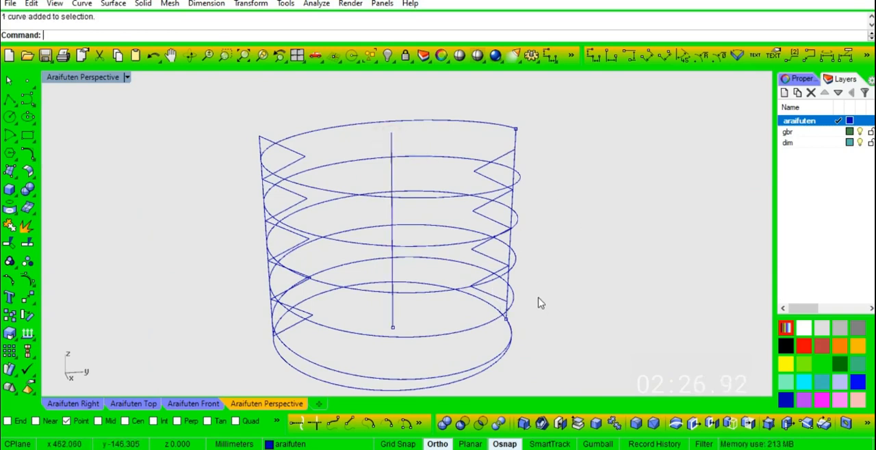
key("Return")
left_click(468, 333)
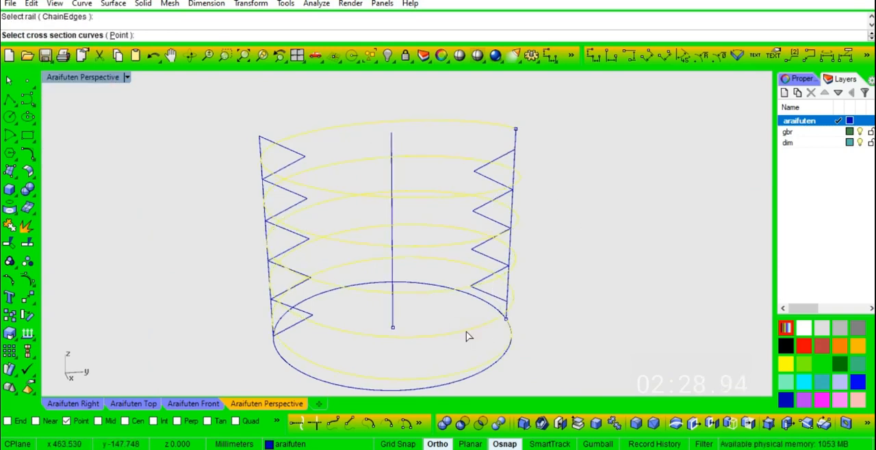
left_click(506, 320)
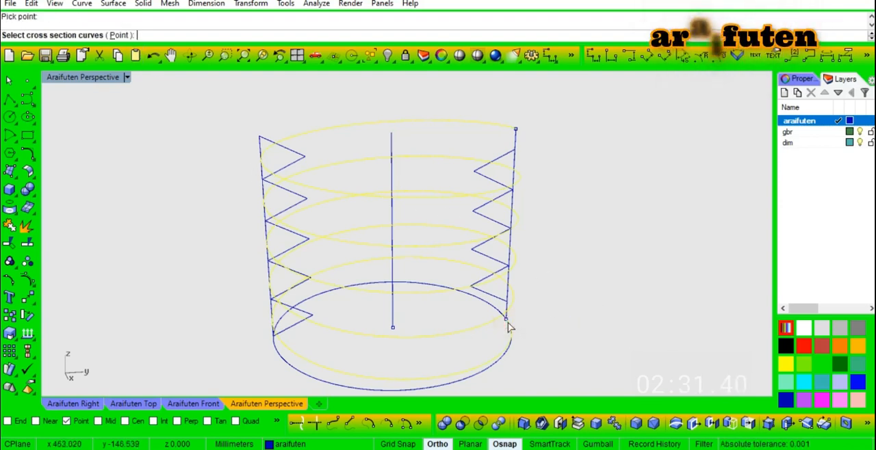
left_click(516, 132)
left_click(539, 165)
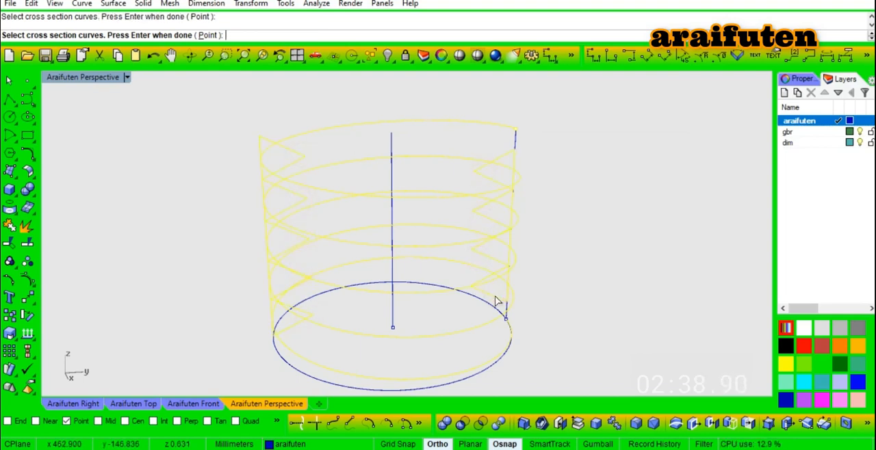
key("Return")
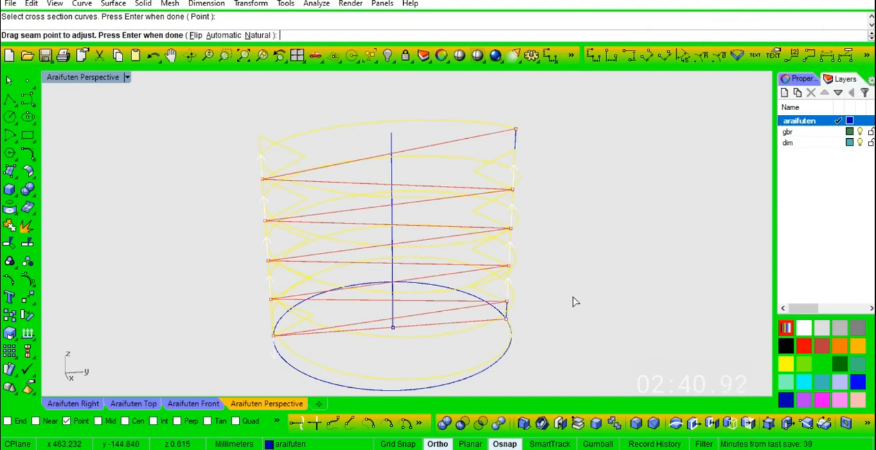
left_click(195, 36)
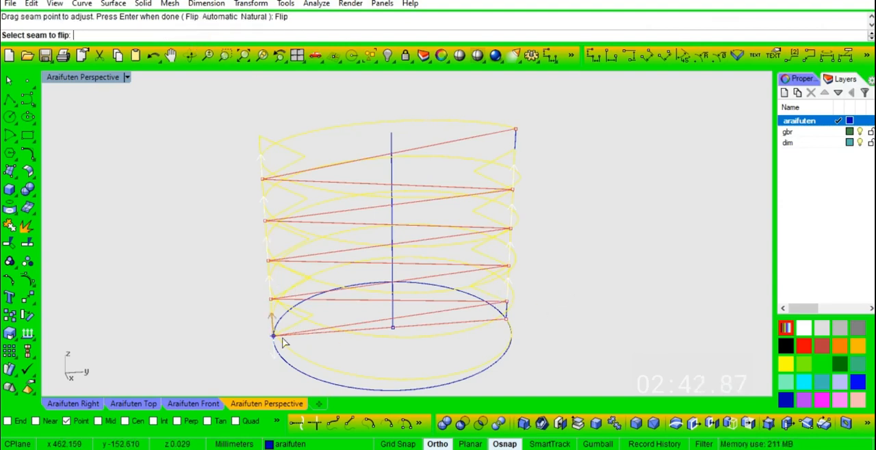
key("Return")
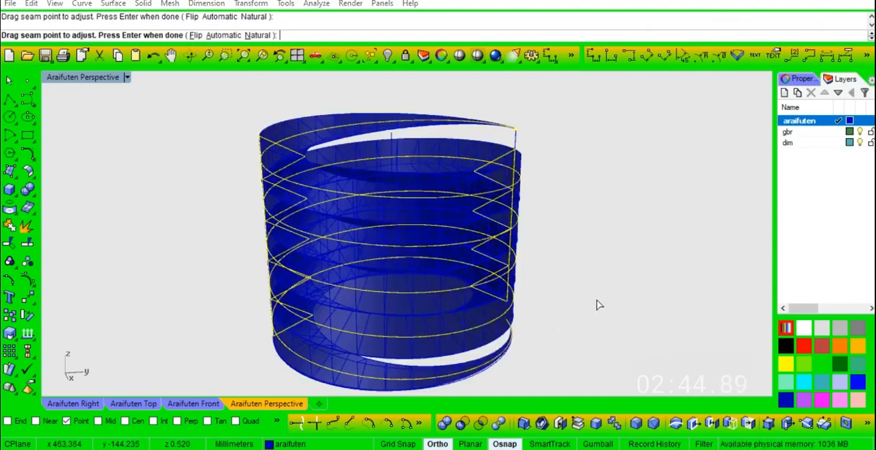
- Set the one-rail sweep style to Roadlike Araifuten Top and preview it
right_click_drag(537, 308, 370, 205)
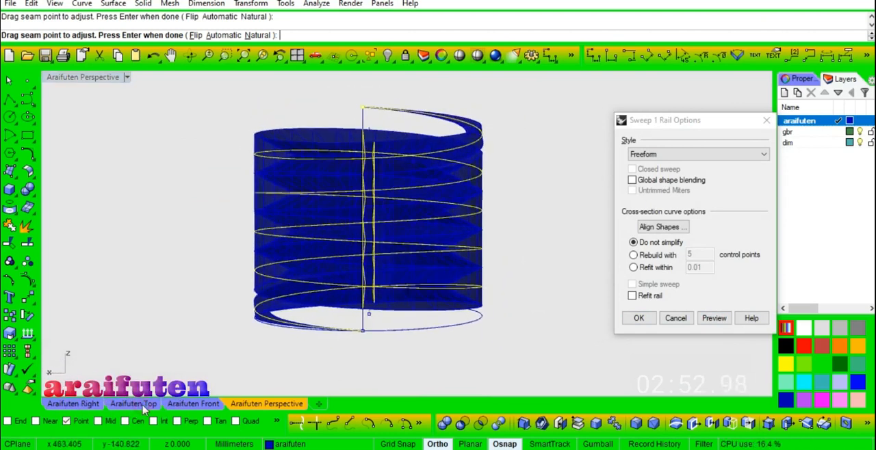
left_click(142, 405)
left_click(194, 404)
key("ctrl+alt+e")
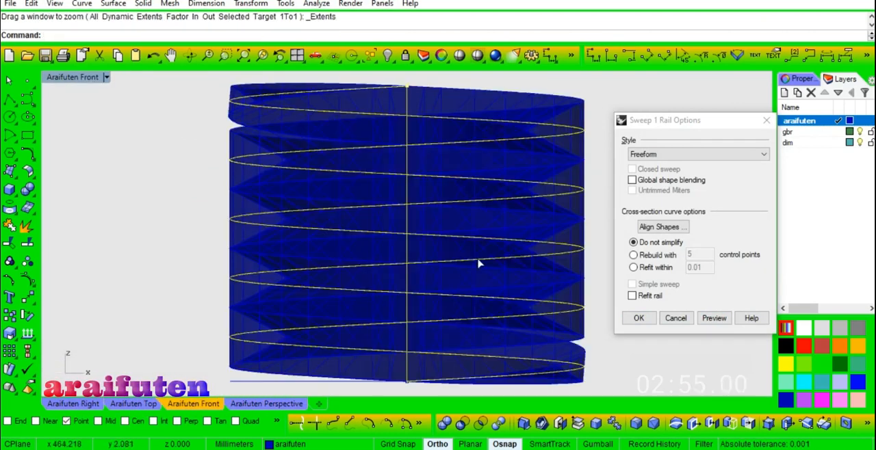
left_click(663, 155)
left_click(667, 183)
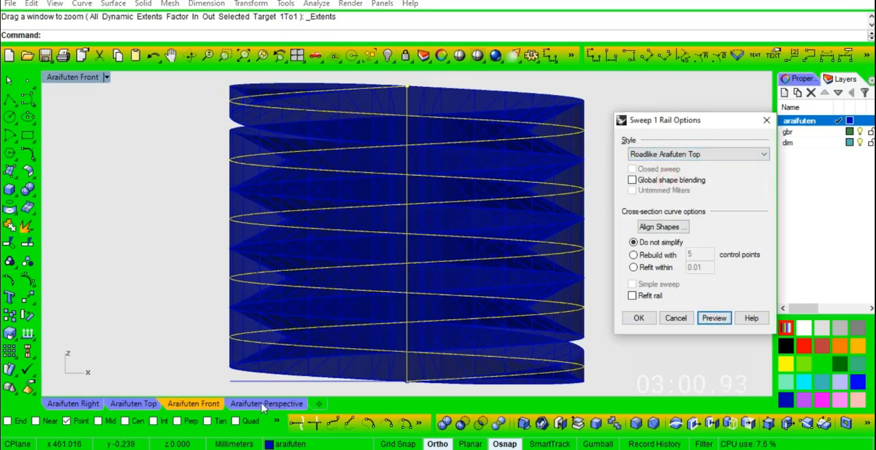
- Check the sweep preview in the Right and Perspective views and create the thread surface
left_click(86, 405)
scroll(504, 179, "up", 5)
scroll(422, 243, "down", 6)
scroll(341, 254, "up", 2)
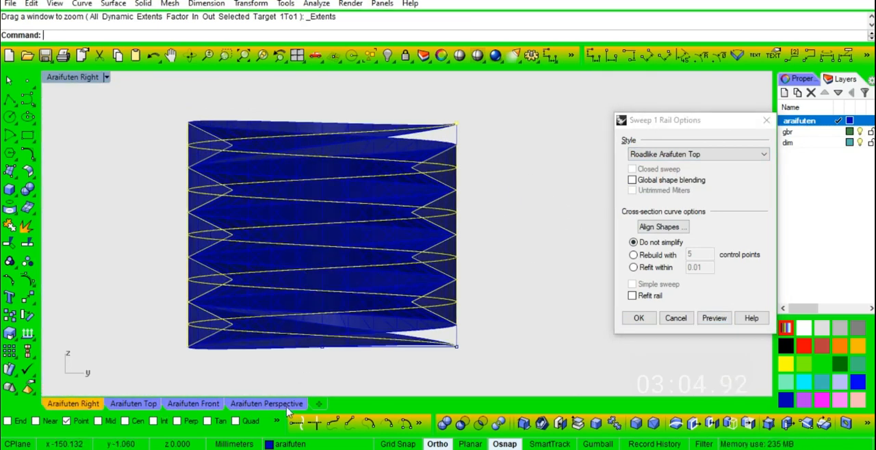
left_click(286, 406)
right_click_drag(390, 263, 507, 265)
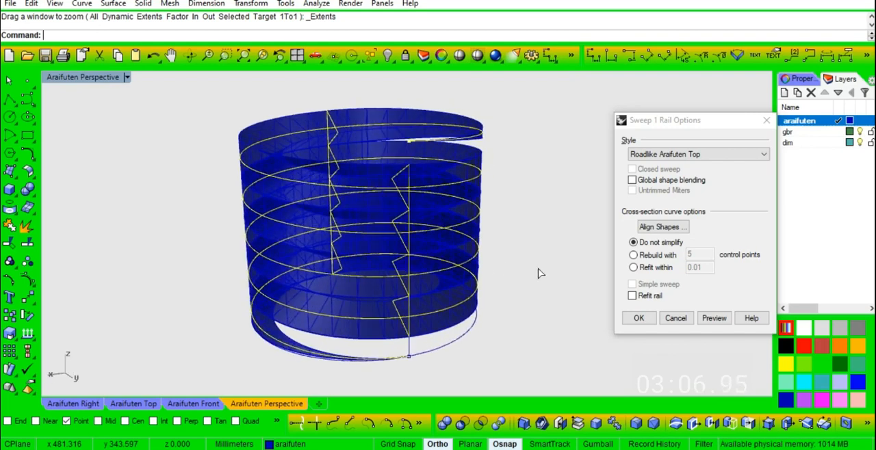
left_click(638, 318)
- Offset the base circle outward by 1.5 mm
scroll(528, 289, "down", 2)
right_click_drag(527, 290, 434, 280)
scroll(434, 280, "up", 7)
right_click_drag(473, 225, 527, 242)
scroll(485, 168, "down", 4)
scroll(508, 249, "up", 6)
scroll(507, 281, "down", 4)
right_click_drag(507, 280, 518, 313)
left_click(518, 316)
key("o")
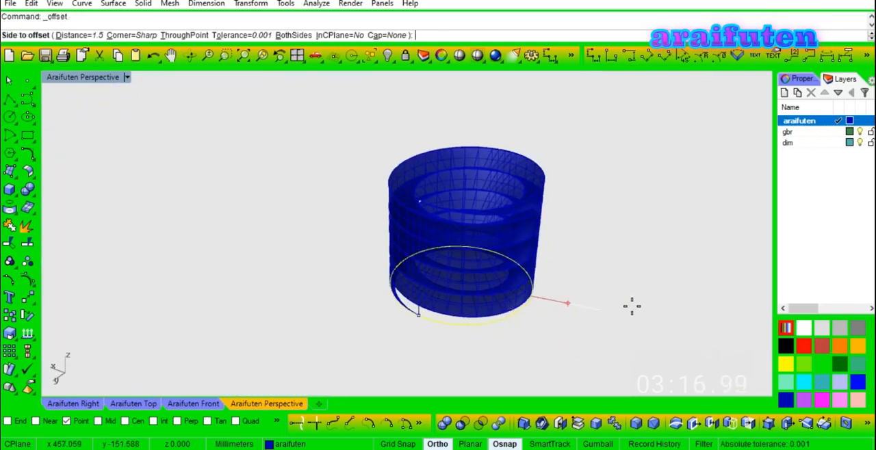
left_click(631, 307)
- Create a bounding box around the offset circle to get a square outline
left_click(567, 283)
key("b")
key("Return")
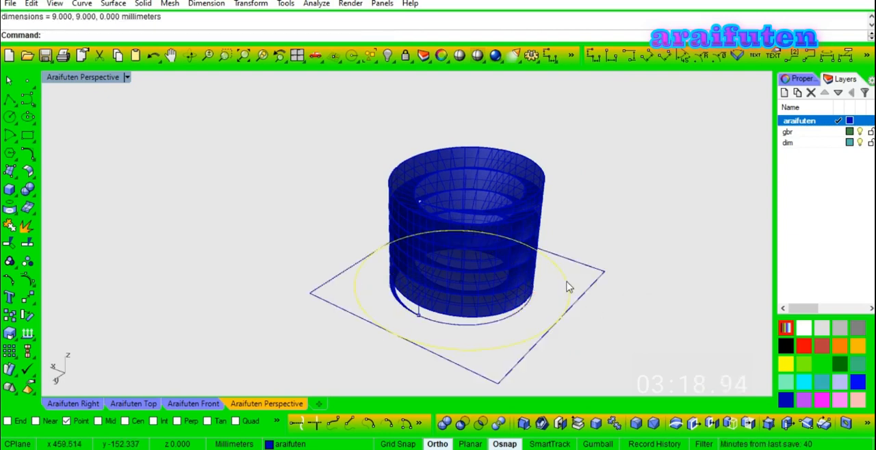
- Extrude the square outline 5 mm upward into a block around the thread
right_click_drag(600, 335, 595, 301)
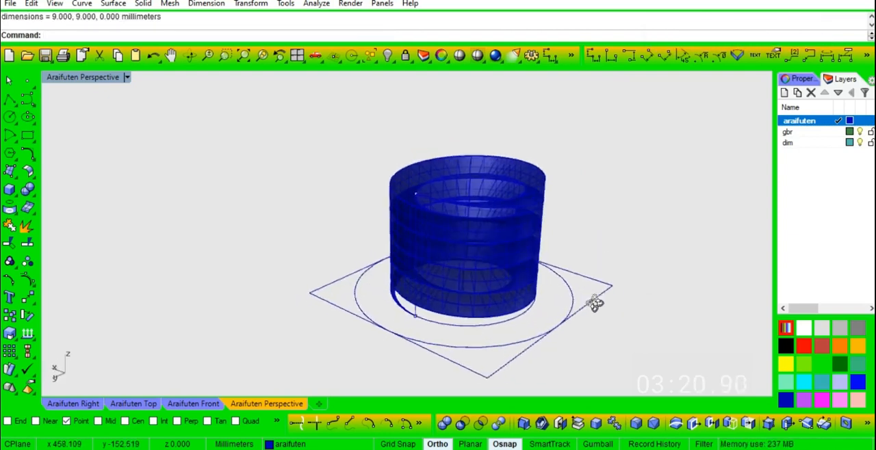
left_click(587, 293)
type("e5")
key("Return")
- Start an edge fillet with radius 3 on the four upper edges of the block
right_click_drag(608, 274, 488, 265)
scroll(480, 257, "down", 2)
scroll(492, 236, "up", 4)
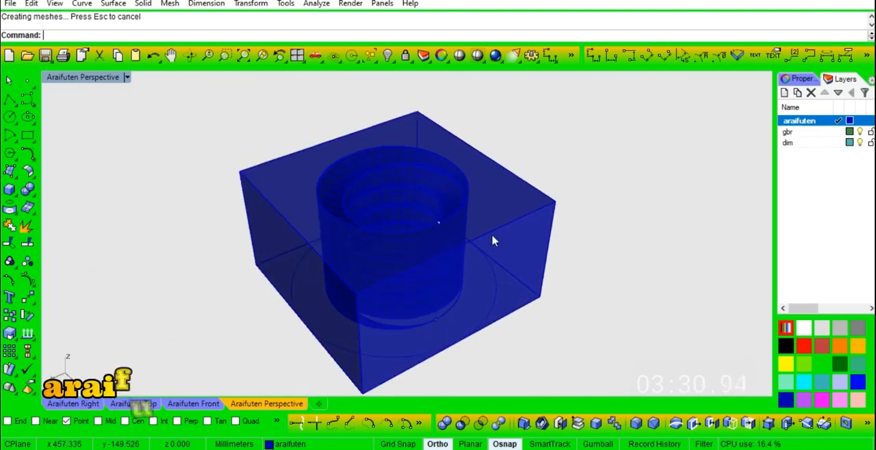
type("fe")
key("Return")
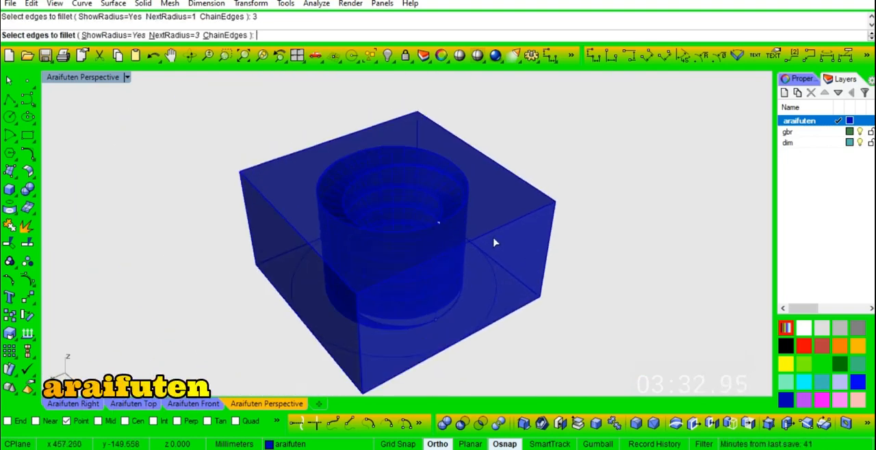
left_click(506, 229)
left_click(511, 175)
left_click(364, 130)
left_click(267, 207)
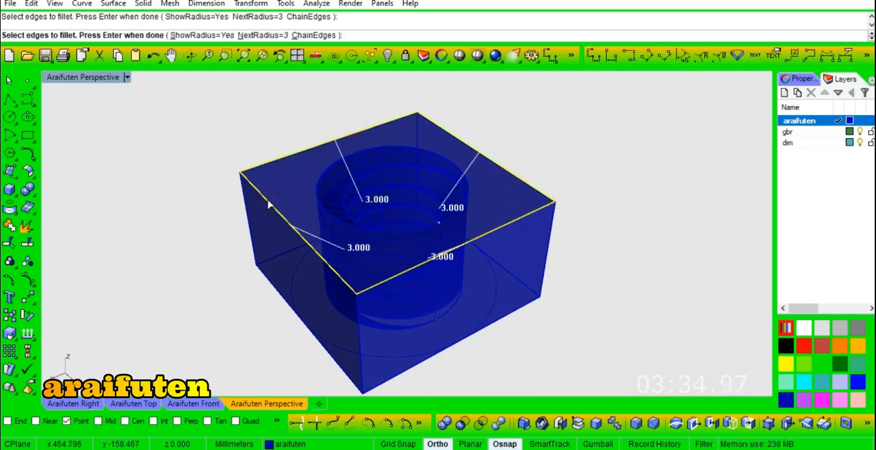
- Add a fillet handle of radius 0.25 at the midpoint of each upper edge and apply the variable fillet
key("Return")
type("a")
key("Return")
type("0.")
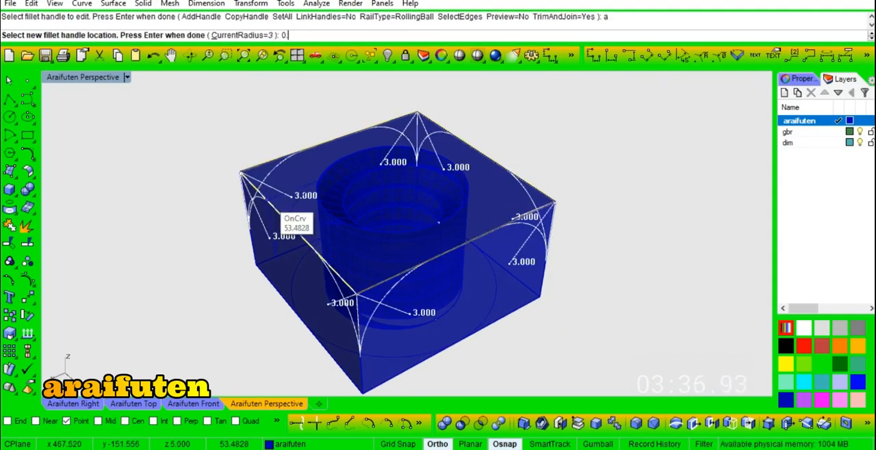
type("25")
key("Return")
left_click(457, 253)
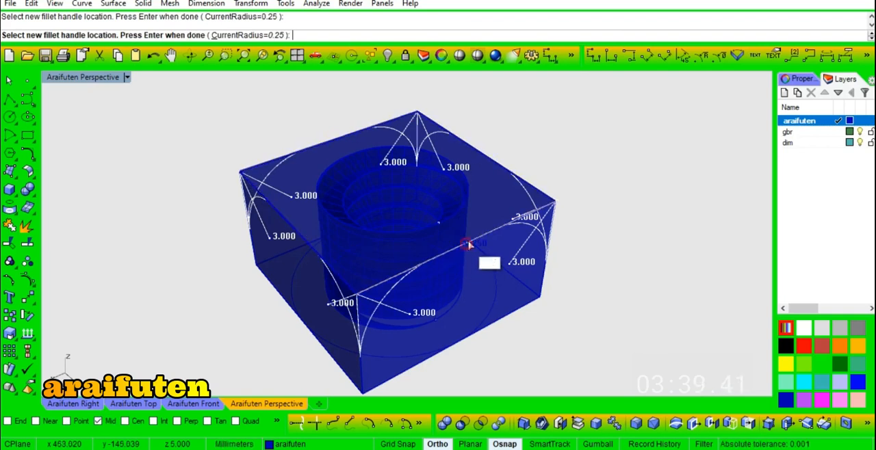
left_click(336, 142)
left_click(298, 234)
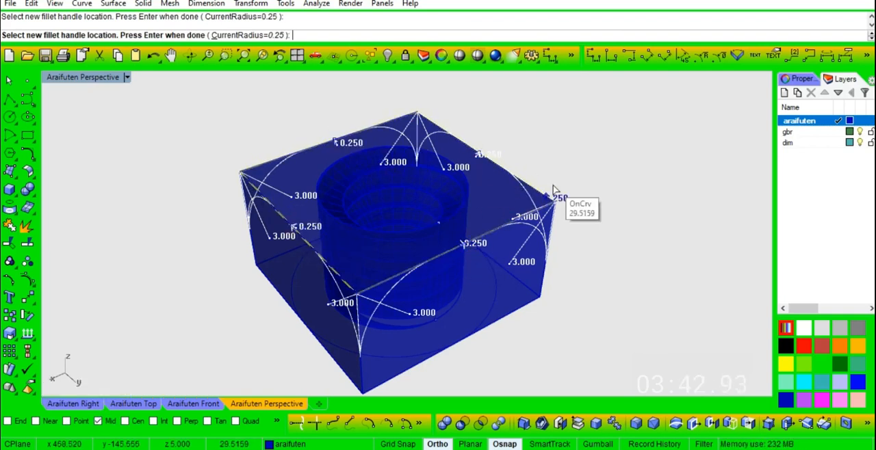
key("Return")
key("Return")
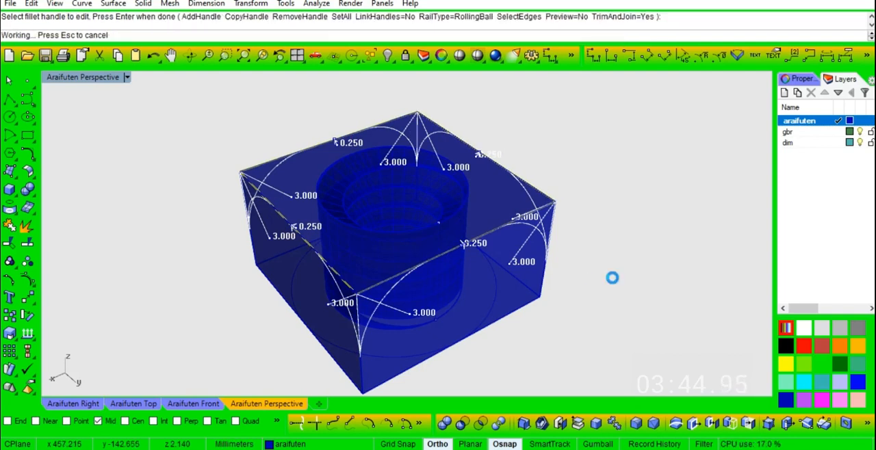
- Examine the filleted block with its threaded hole in a shaded display
scroll(432, 268, "up", 5)
right_click_drag(415, 266, 463, 228)
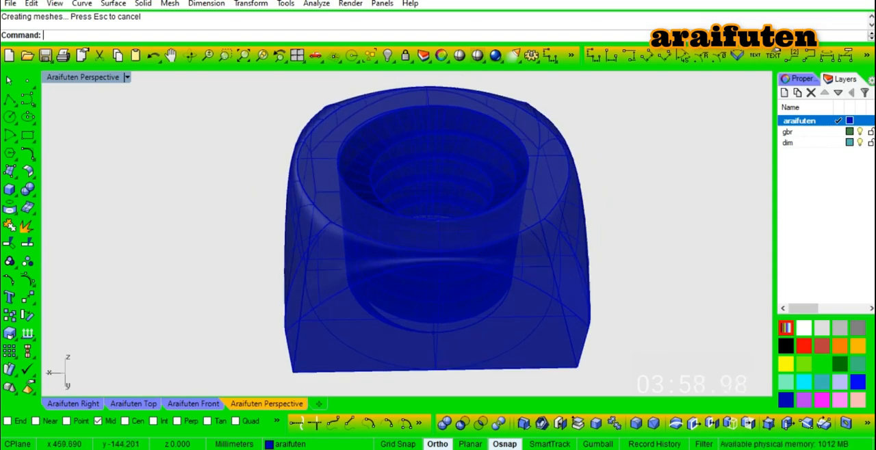
key("ctrl+alt+s")
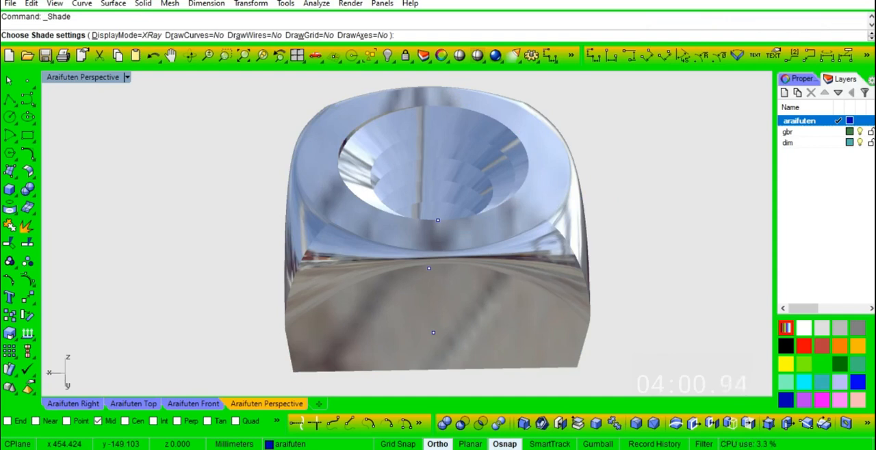